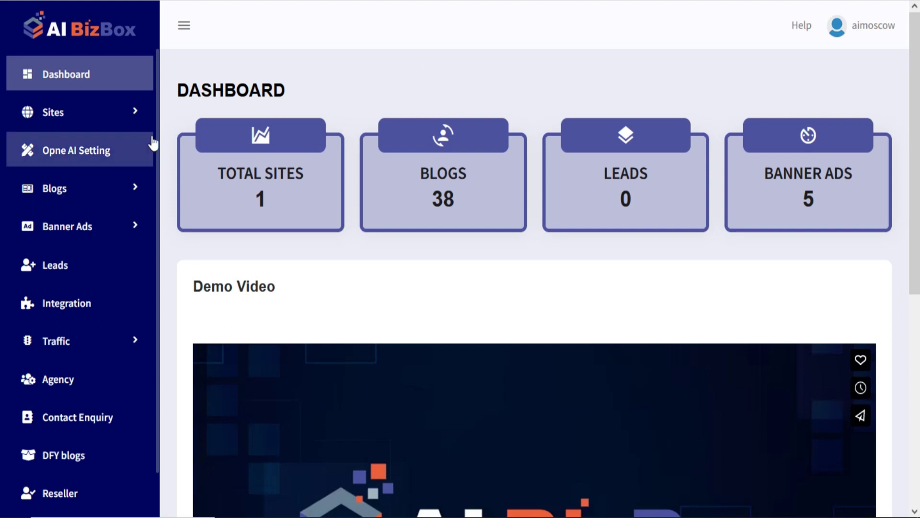
- Open Manage Site from the Sites menu to list the aibeast site
left_click(128, 112)
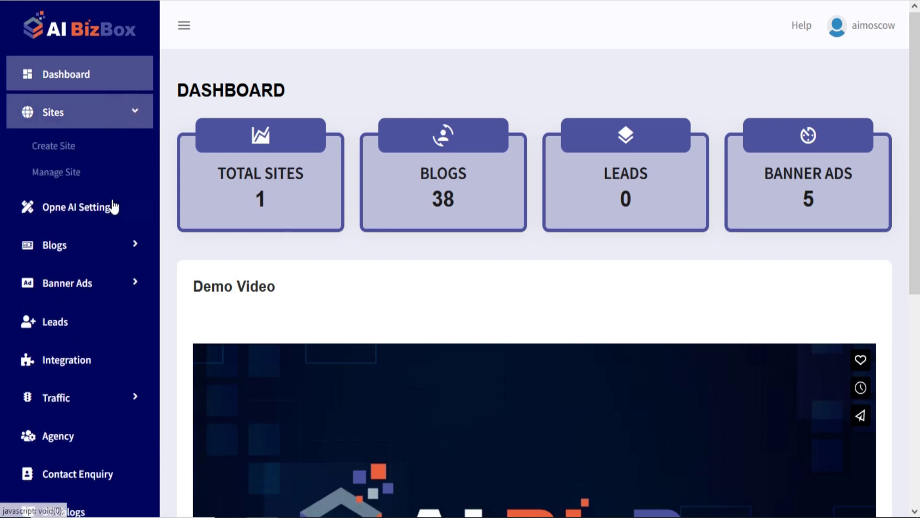
left_click(81, 172)
- Save the aibeast site settings with Pop-up View kept at On load
left_click(147, 119)
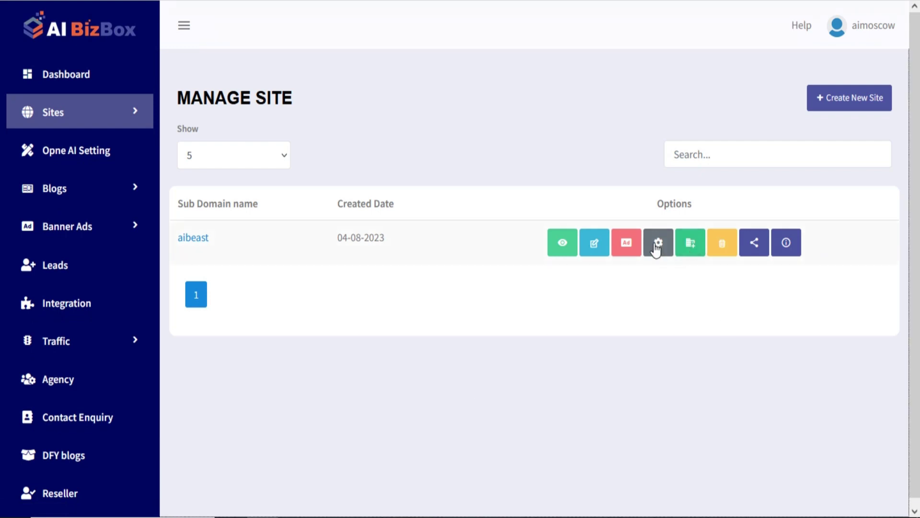
left_click(656, 245)
scroll(444, 326, "down", 3)
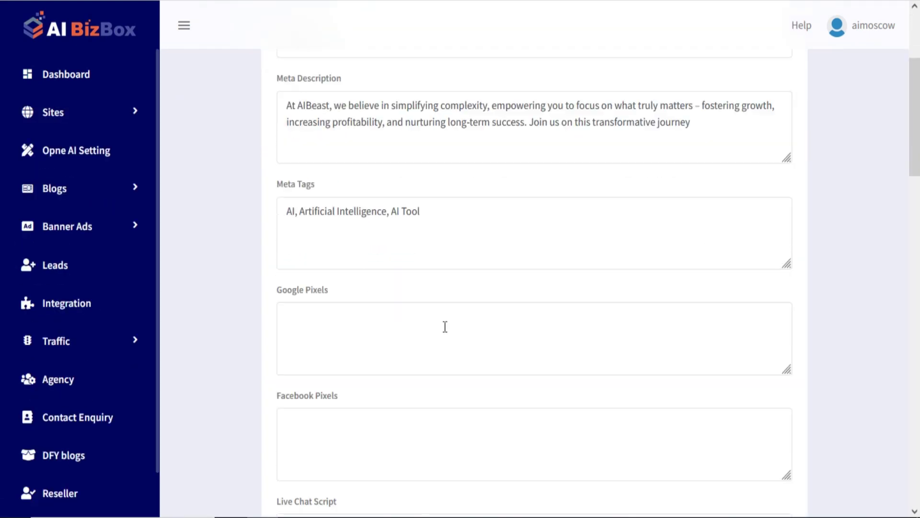
scroll(444, 327, "down", 6)
scroll(445, 327, "down", 3)
scroll(445, 327, "down", 3)
scroll(444, 331, "down", 2)
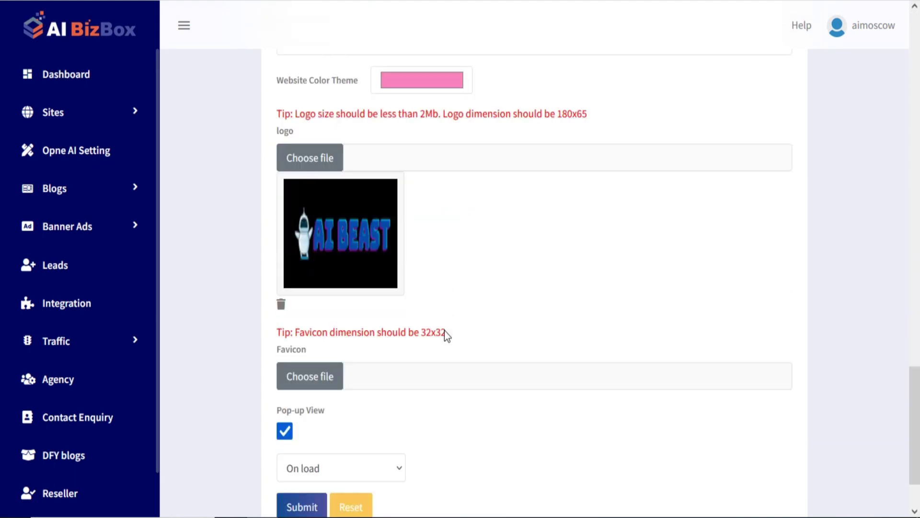
scroll(444, 330, "down", 2)
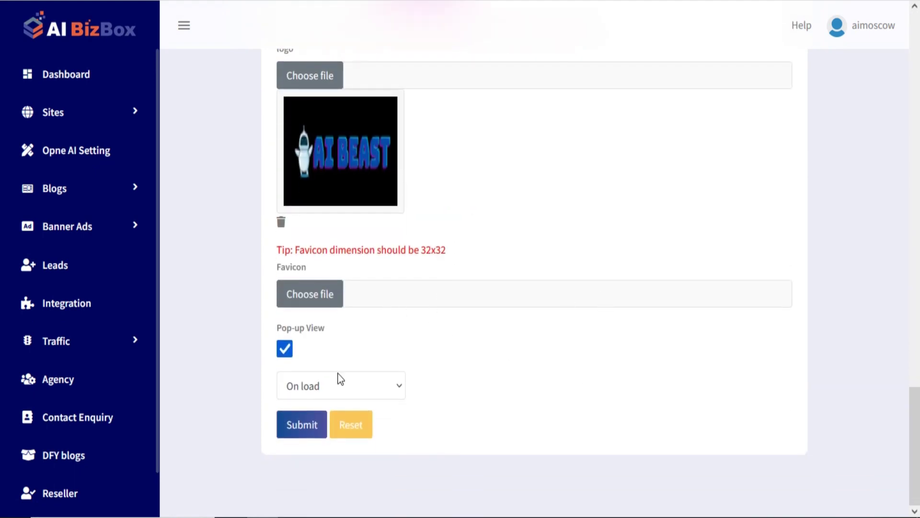
left_click(341, 384)
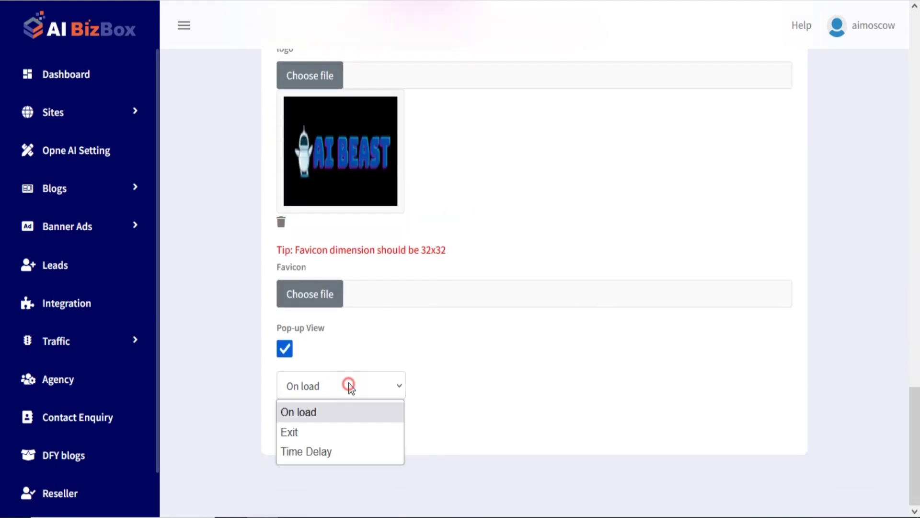
left_click(315, 412)
left_click(305, 424)
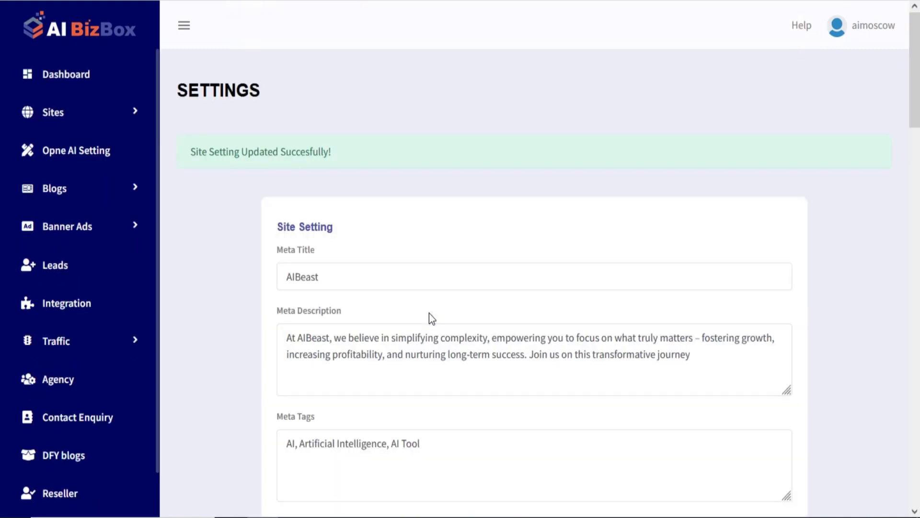
left_click(454, 281)
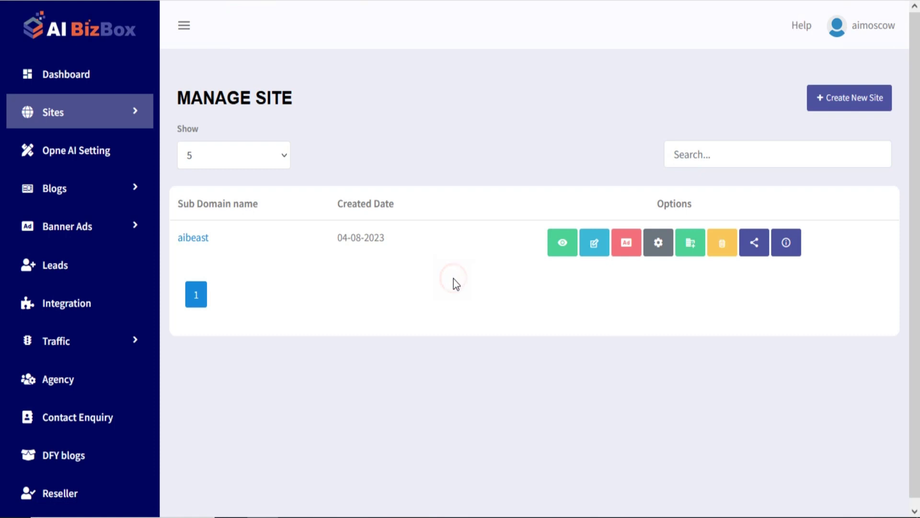
- Preview the live aibeast site and submit a test email in its on-load pop-up
left_click(562, 248)
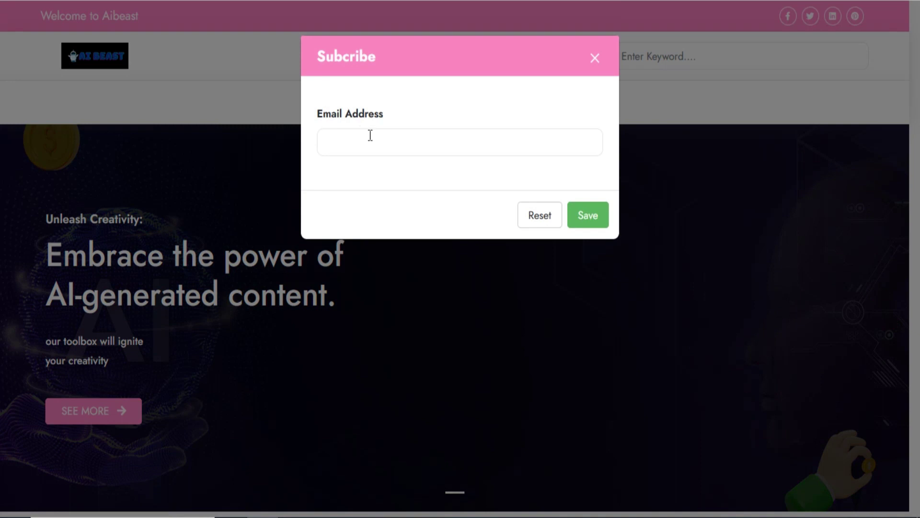
type("Onload@user.com")
left_click(586, 215)
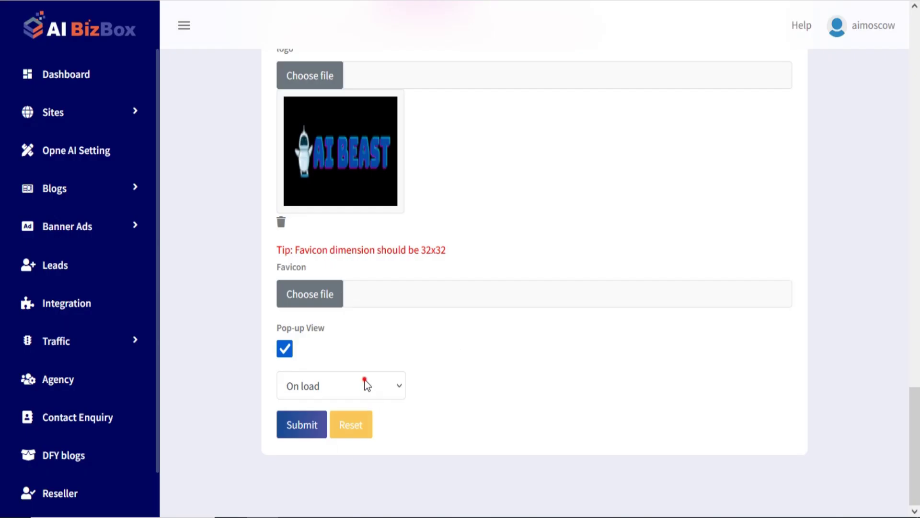
- Switch the aibeast Pop-up View to Exit and submit the setting
left_click(365, 383)
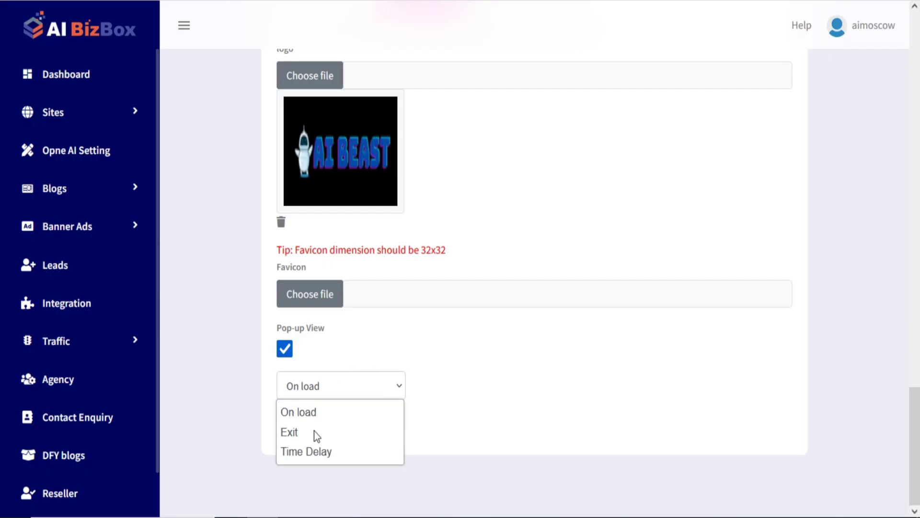
left_click(302, 430)
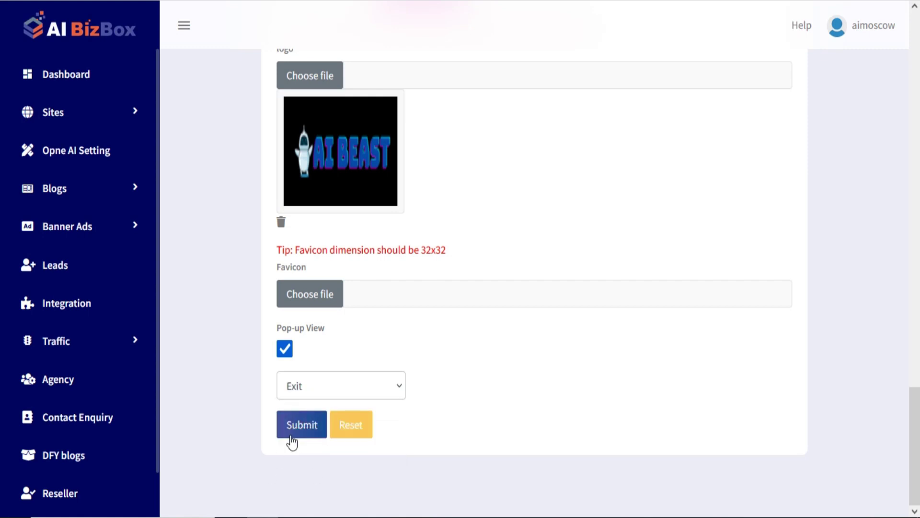
left_click(302, 431)
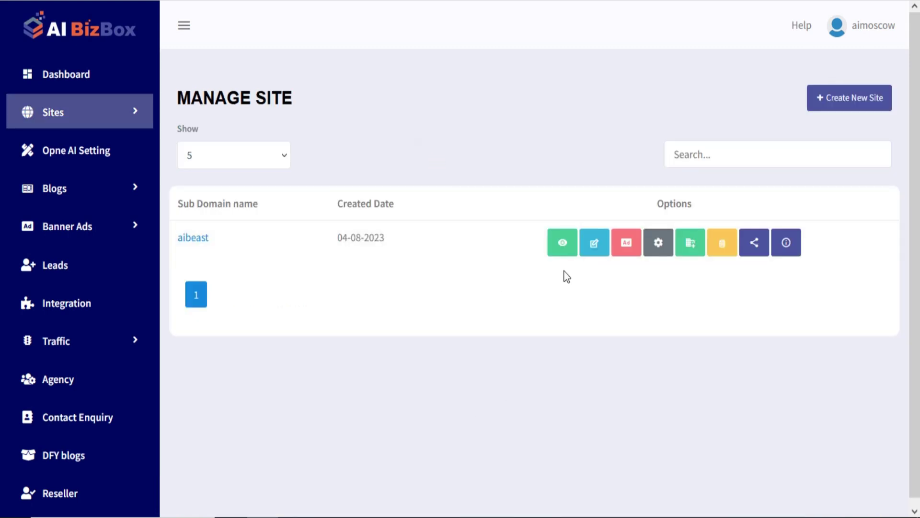
- Preview the aibeast site and submit a second test email through the exit pop-up
left_click(564, 248)
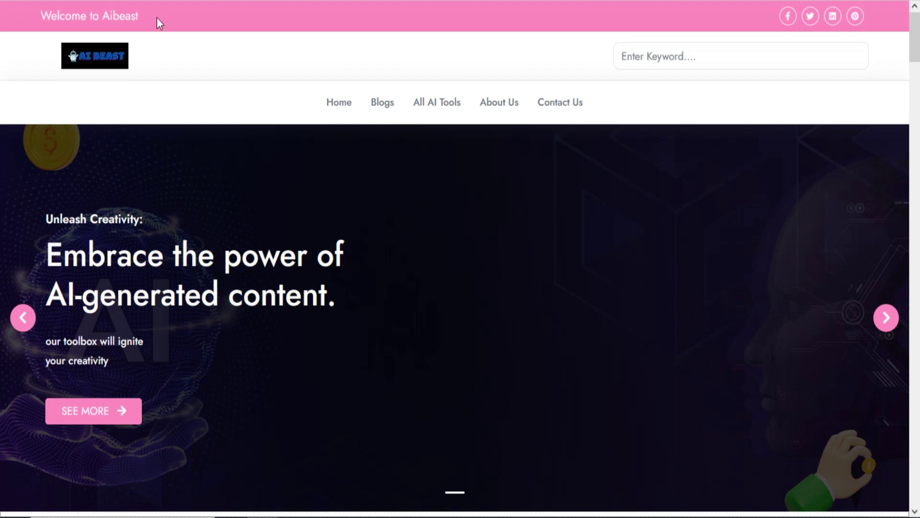
type("Exit@user.com")
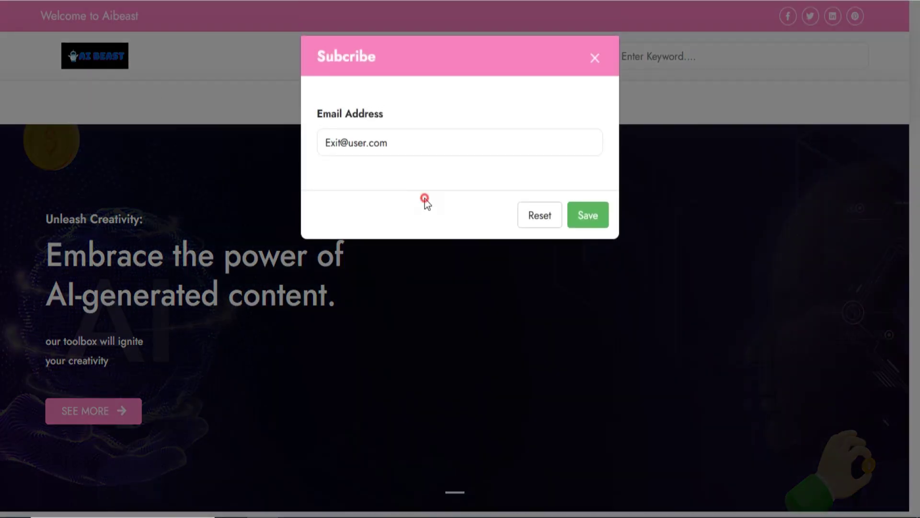
left_click(596, 216)
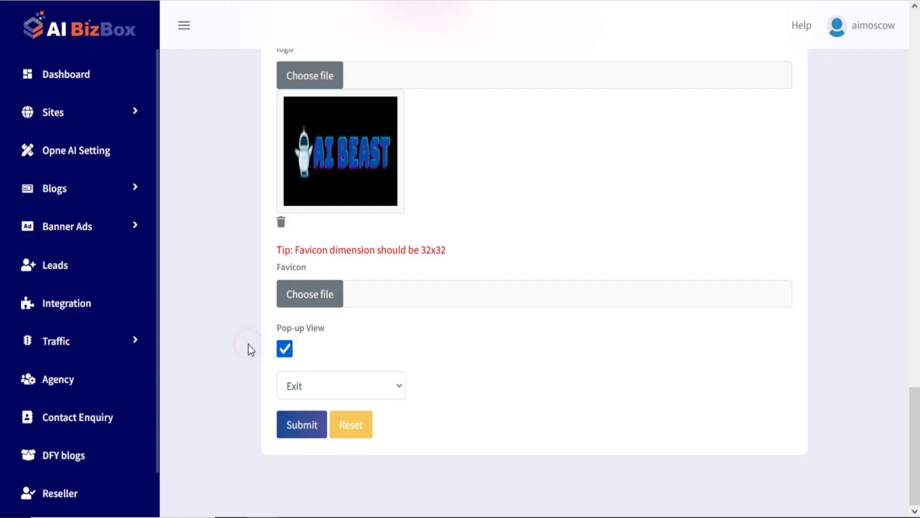
- Set the aibeast pop-up to Time Delay with 5 seconds and submit
left_click(304, 389)
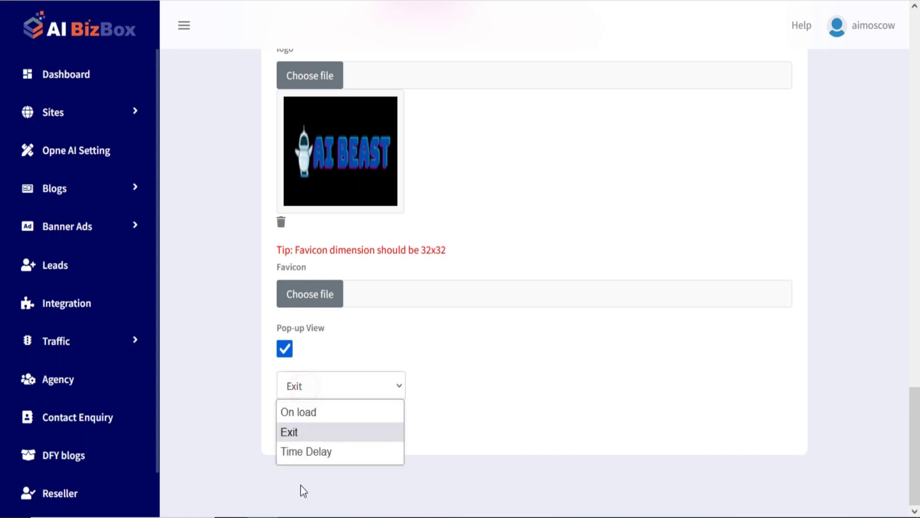
left_click(313, 452)
left_click(477, 417)
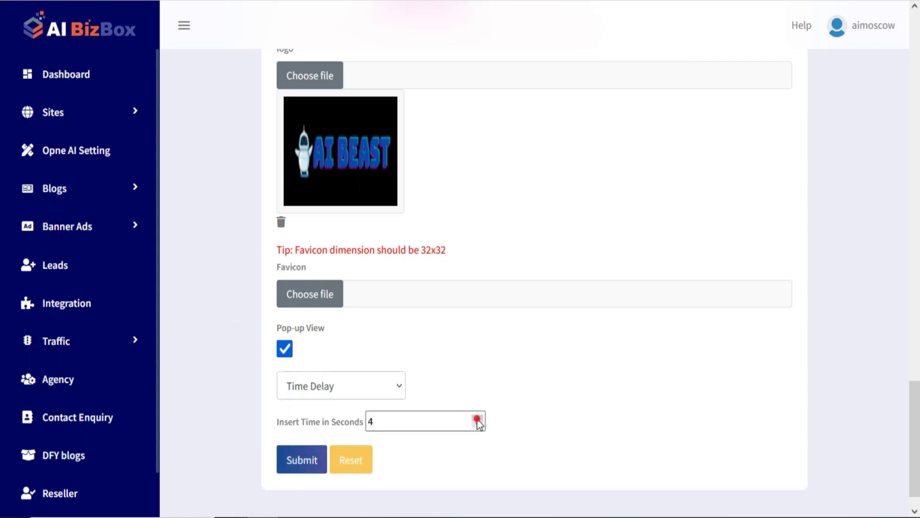
left_click(478, 418)
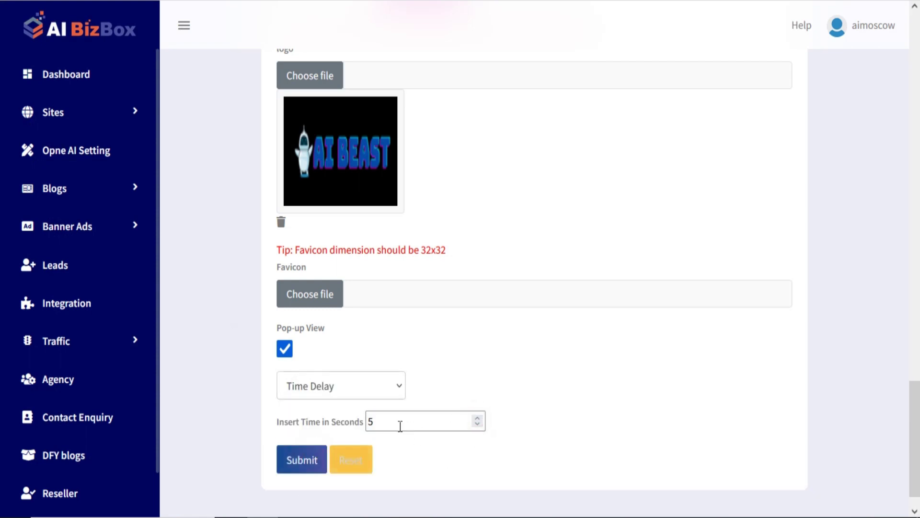
left_click(313, 464)
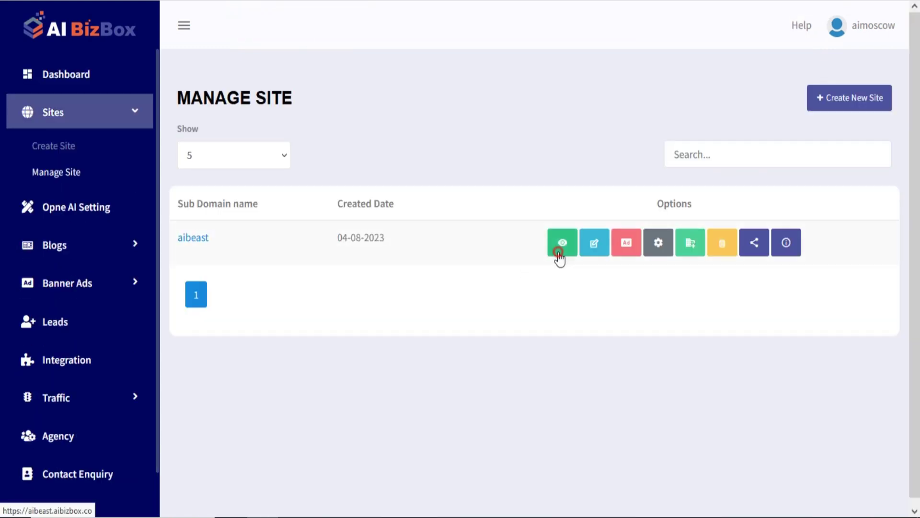
- Preview the aibeast site and submit a third test email in the delayed pop-up
left_click(560, 248)
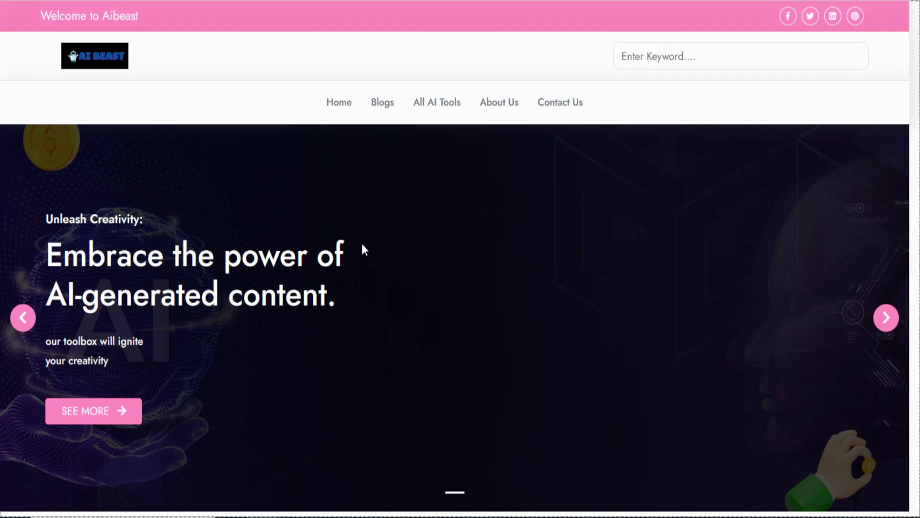
type("Timedelay@user.com")
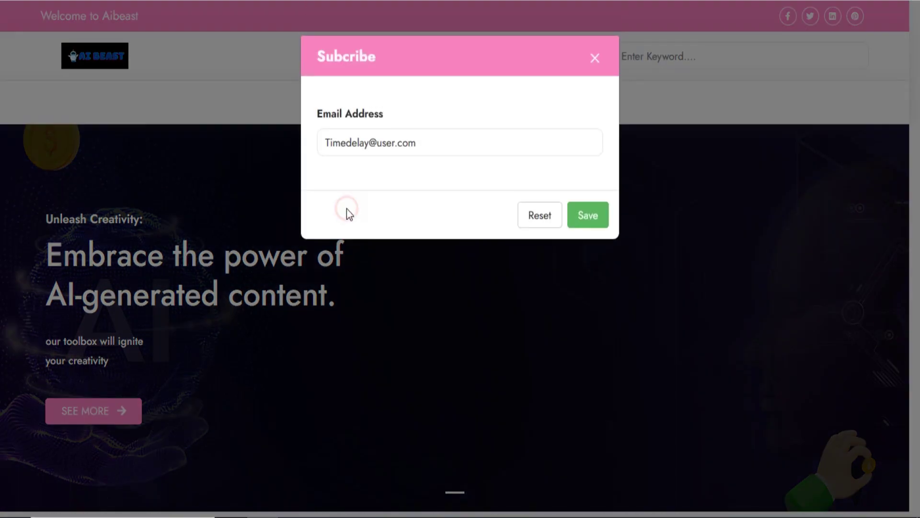
left_click(588, 216)
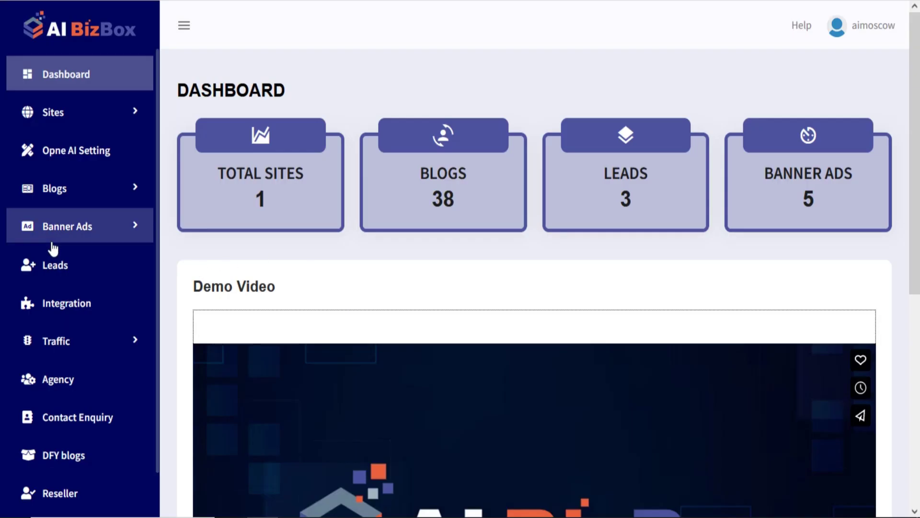
- Check the three aibeast test emails under Leads, then go to Integrations
left_click(79, 268)
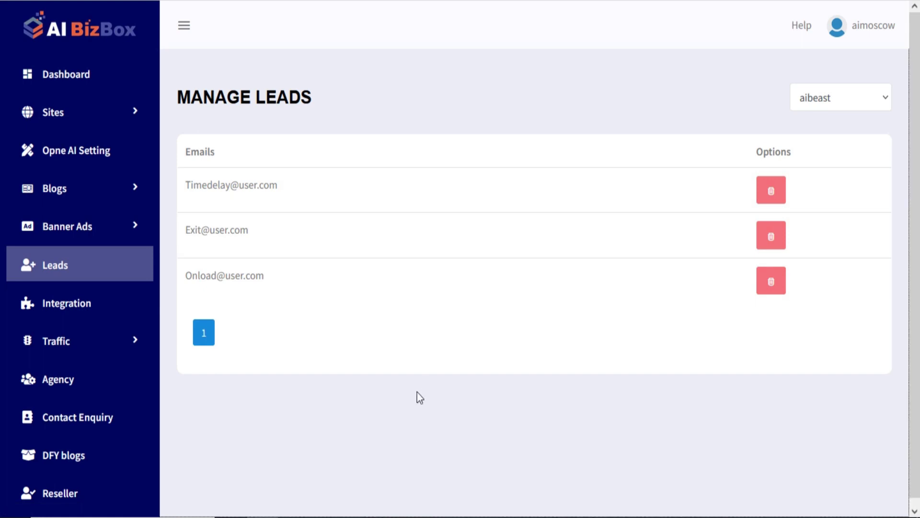
left_click(91, 306)
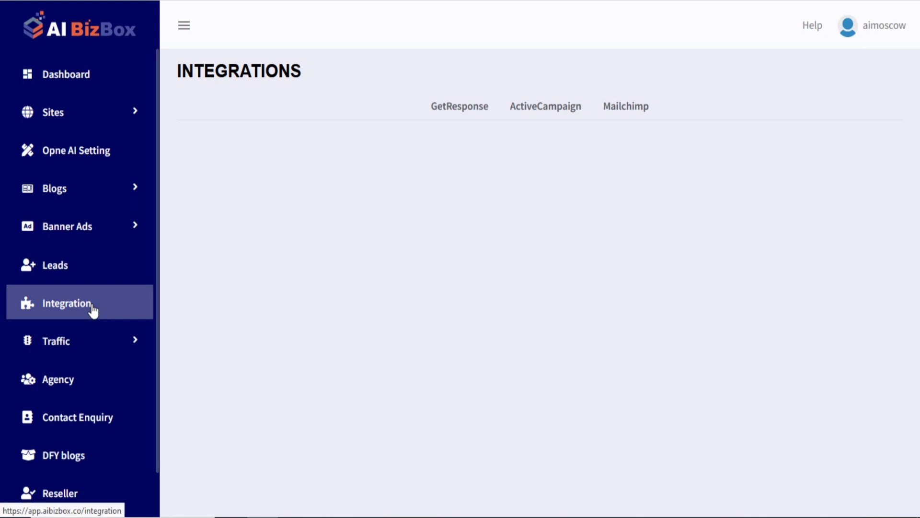
- View the GetResponse, ActiveCampaign and Mailchimp integration forms in turn
left_click(457, 111)
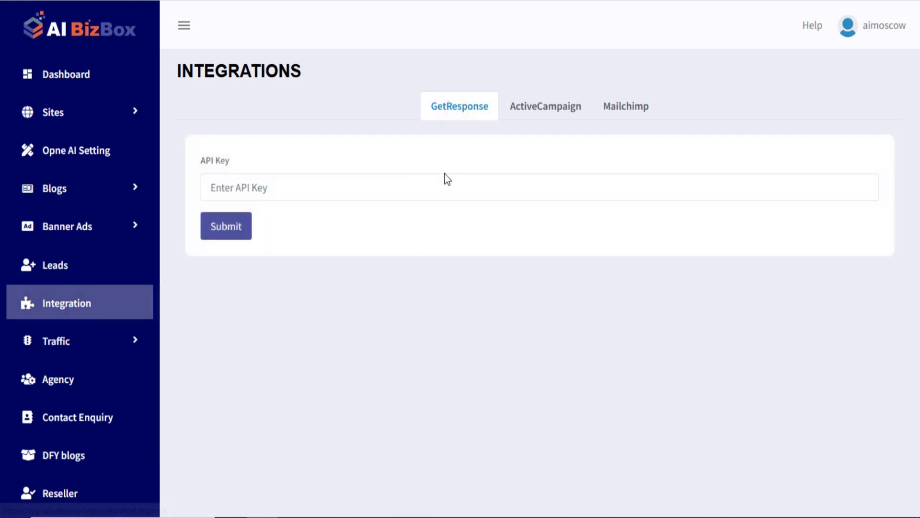
left_click(538, 109)
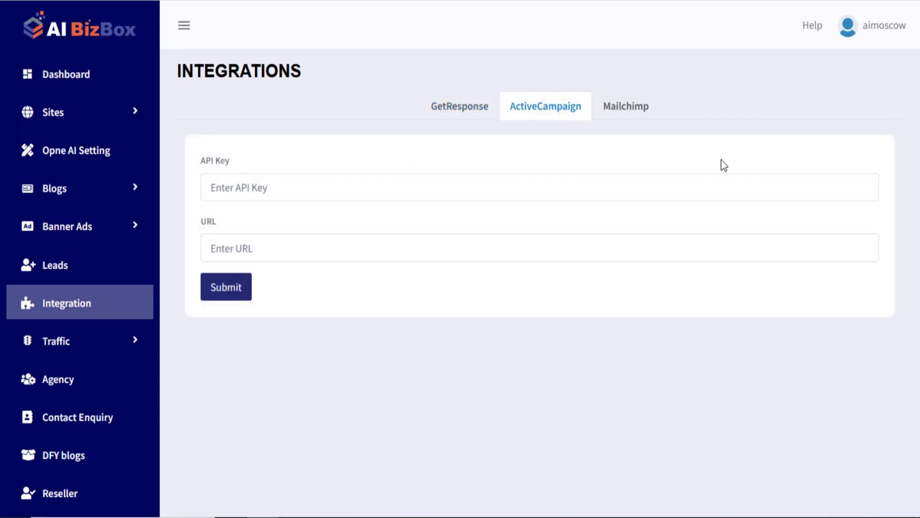
left_click(633, 113)
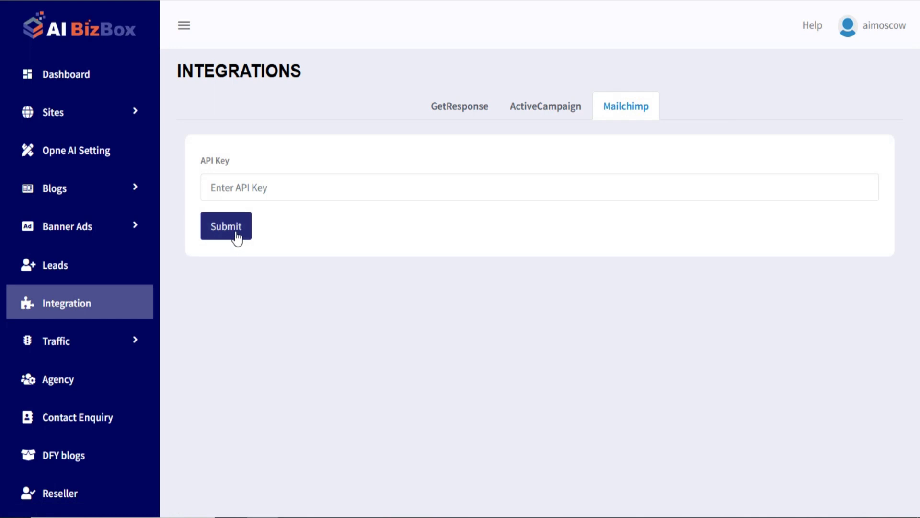